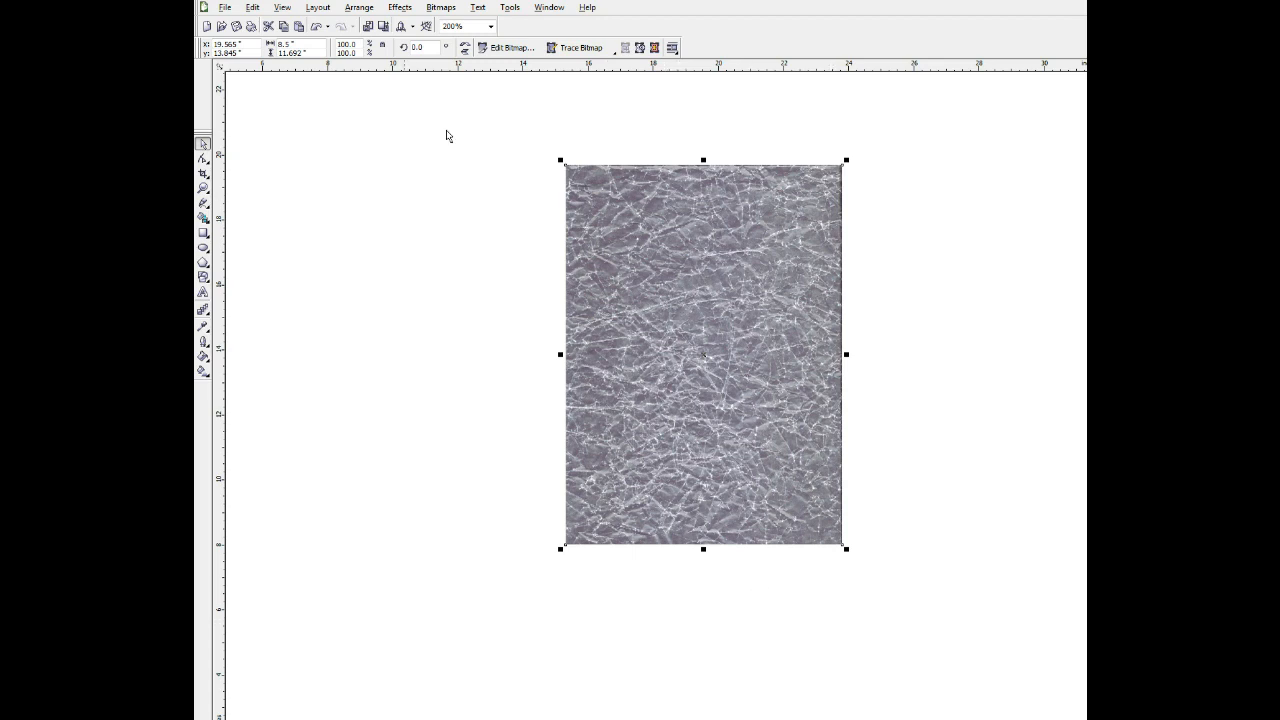
Rotate the crumpled-texture bitmap 90 degrees and enlarge it proportionally to about 19.1 × 13.9 inches
click(425, 48)
text(90)
key(Return)
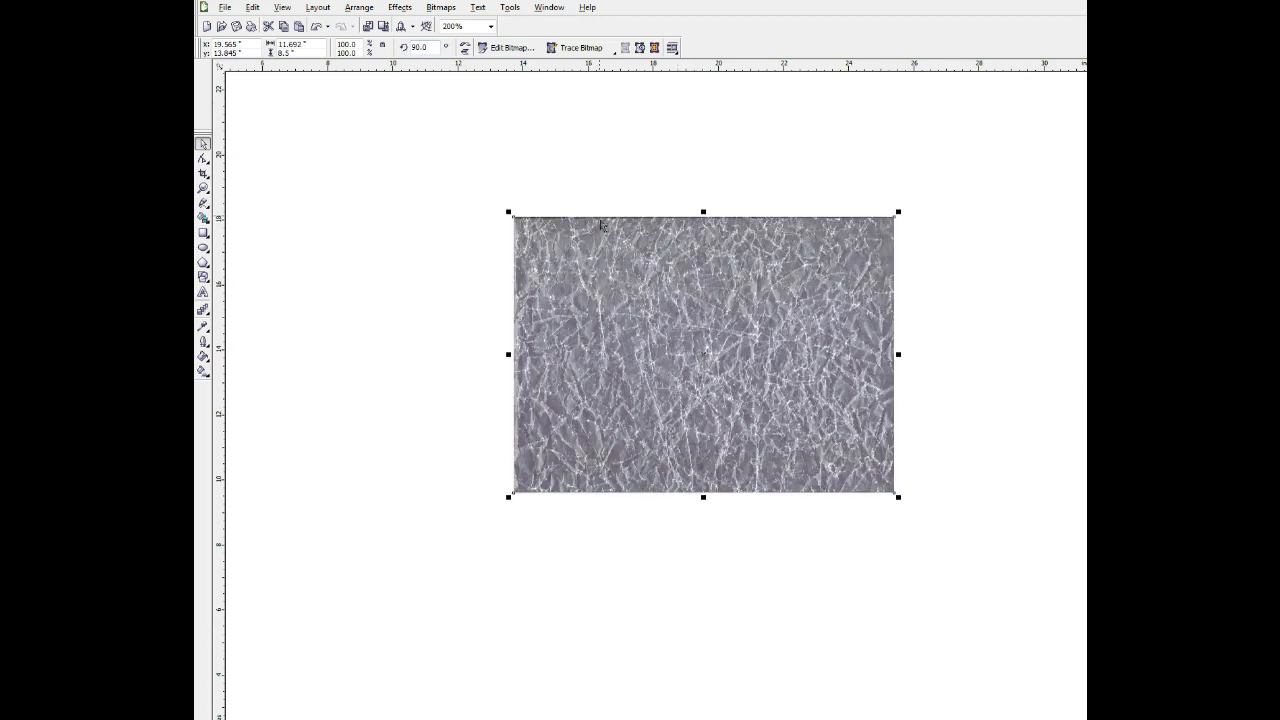
drag(509, 212, 306, 121)
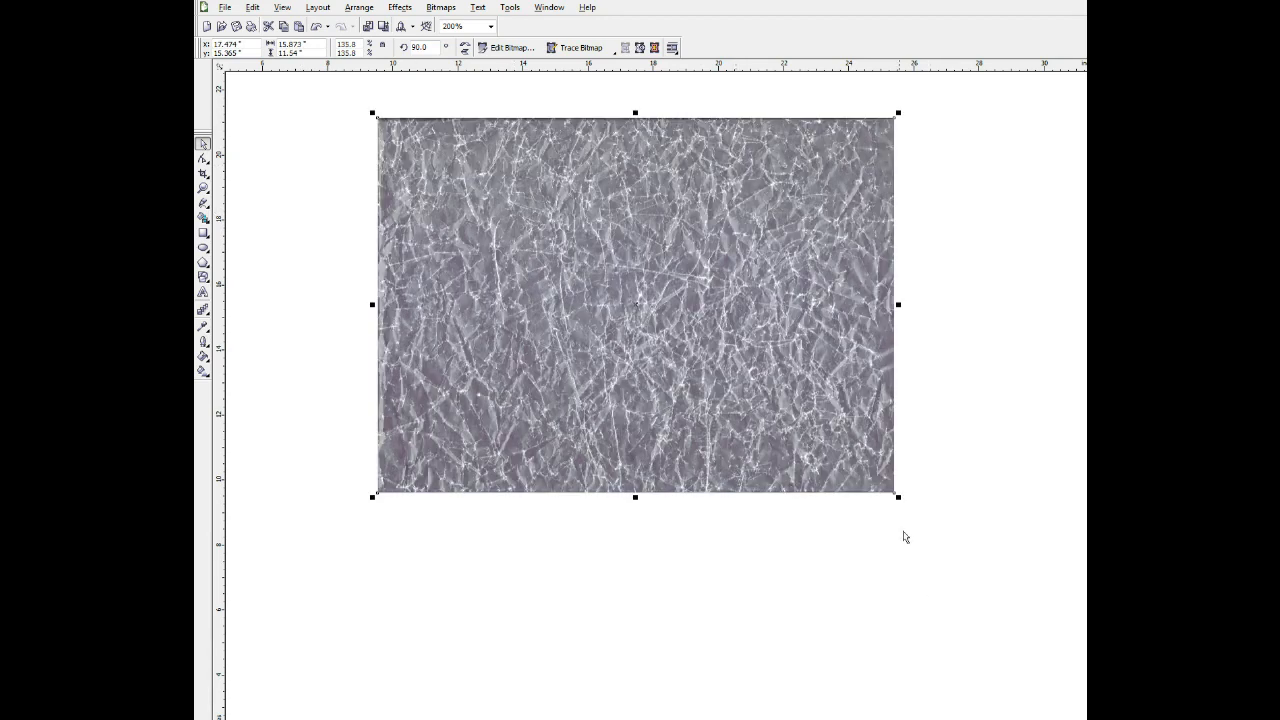
click(889, 493)
drag(907, 510, 1012, 627)
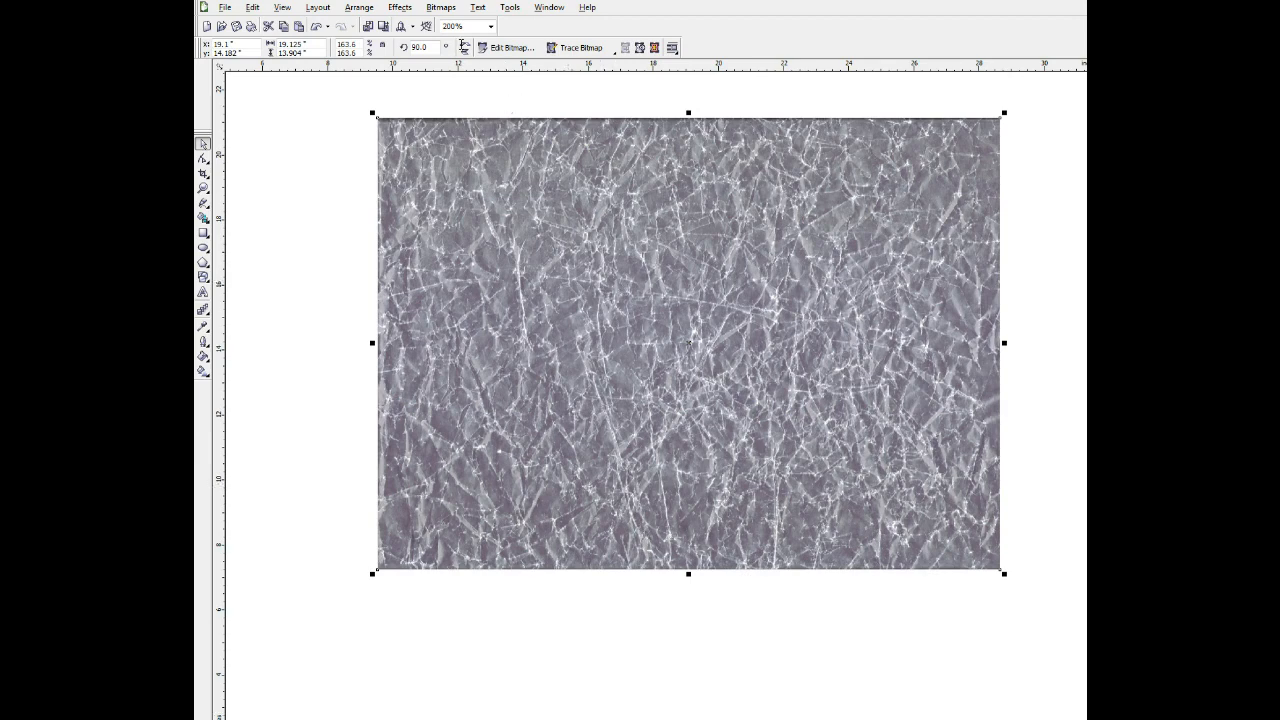
Convert the enlarged texture to an 8-bit grayscale bitmap at a resolution of 306 dpi
click(442, 8)
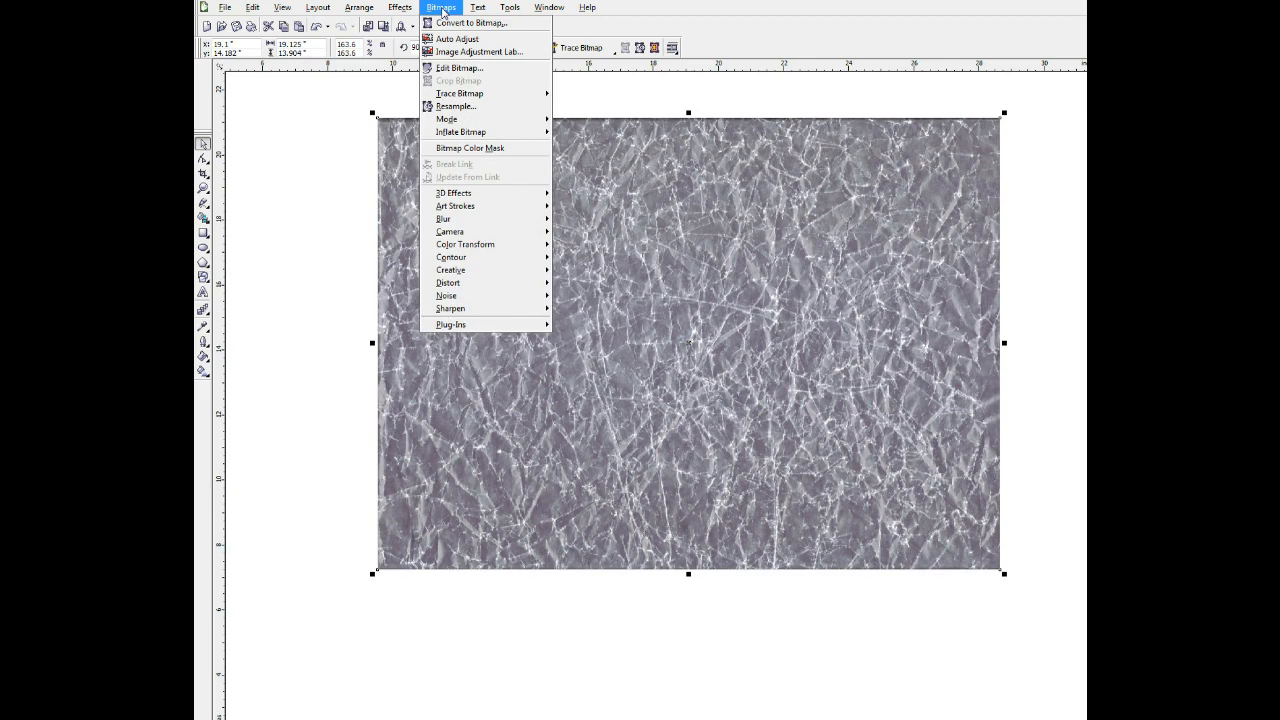
click(516, 106)
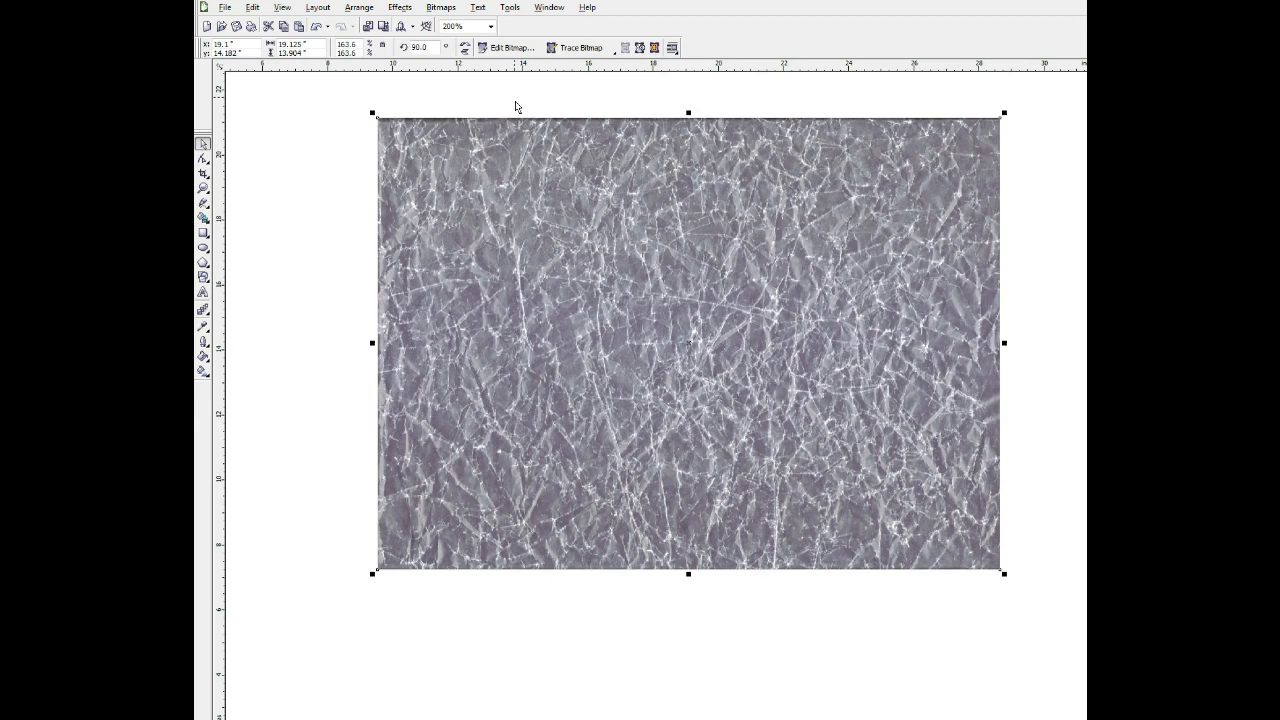
click(445, 8)
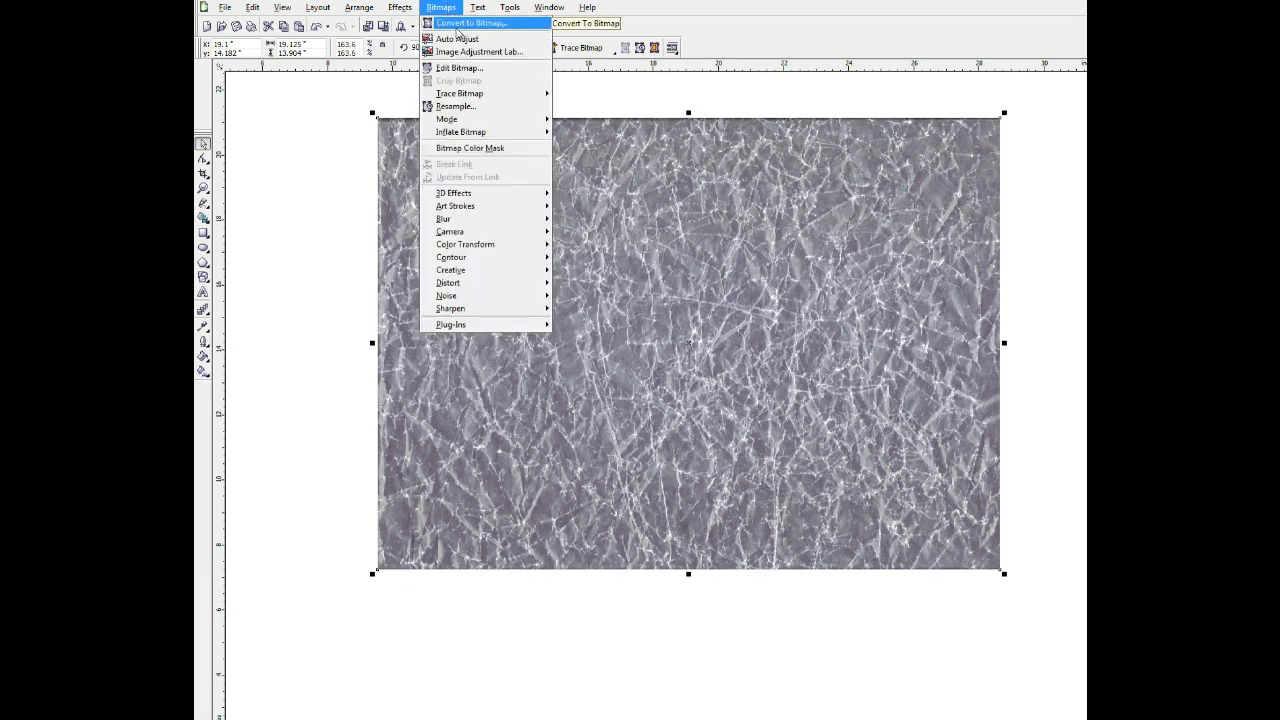
click(457, 24)
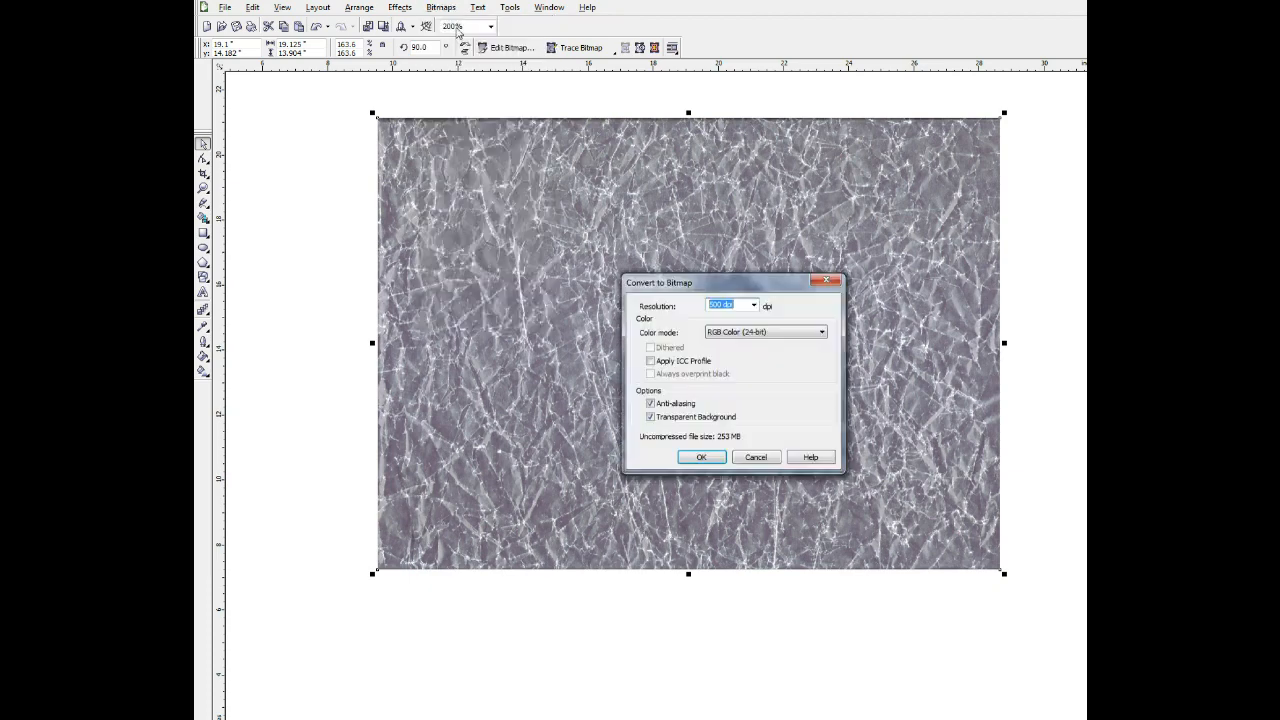
click(764, 333)
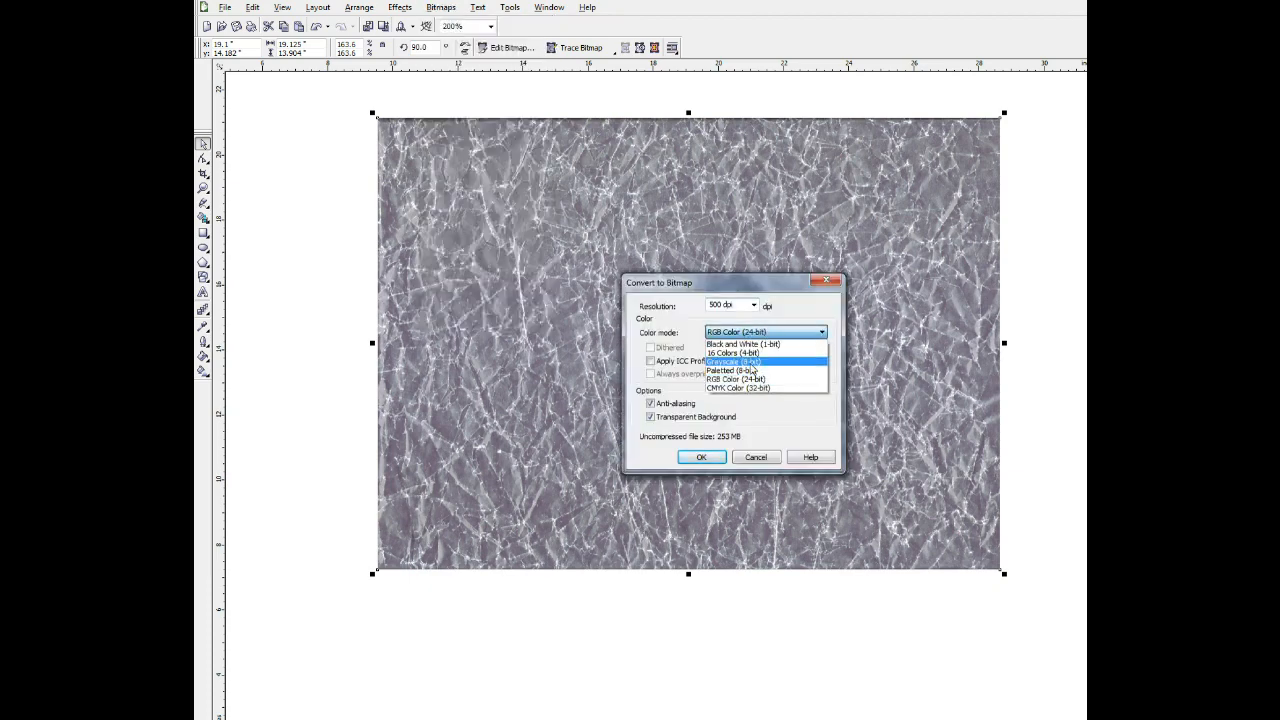
click(755, 367)
double_click(748, 306)
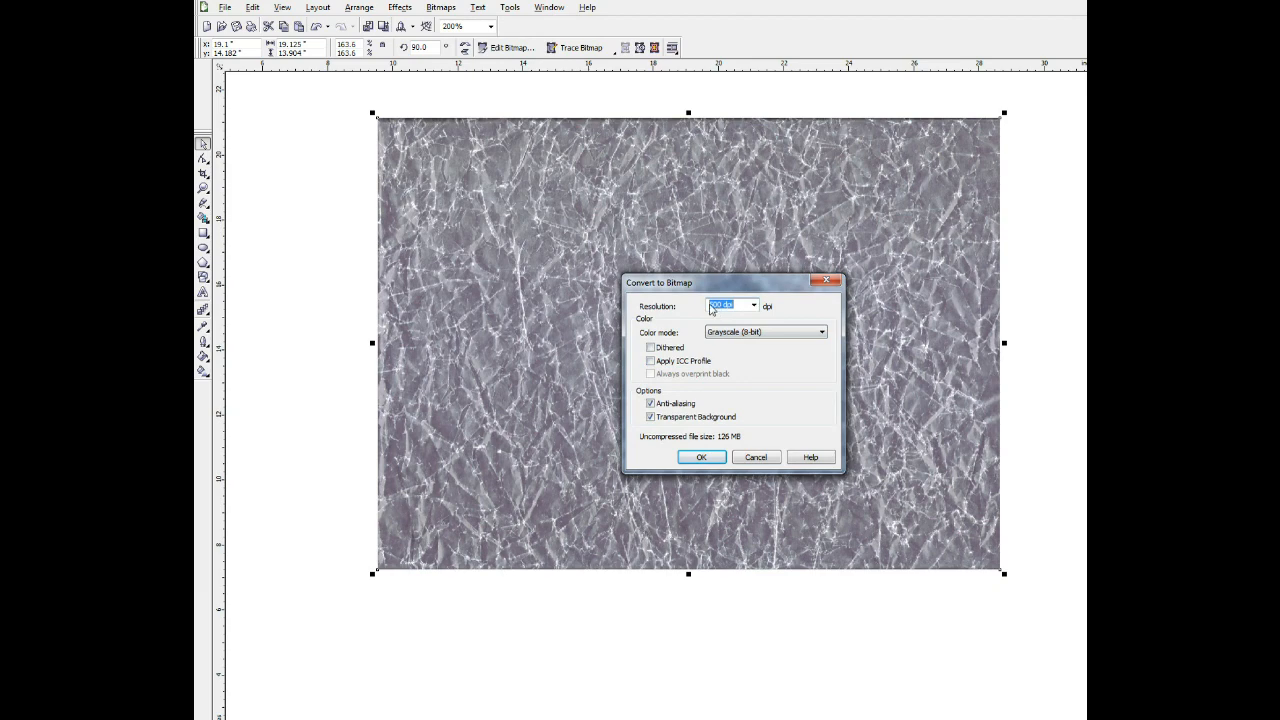
text(300)
key(Return)
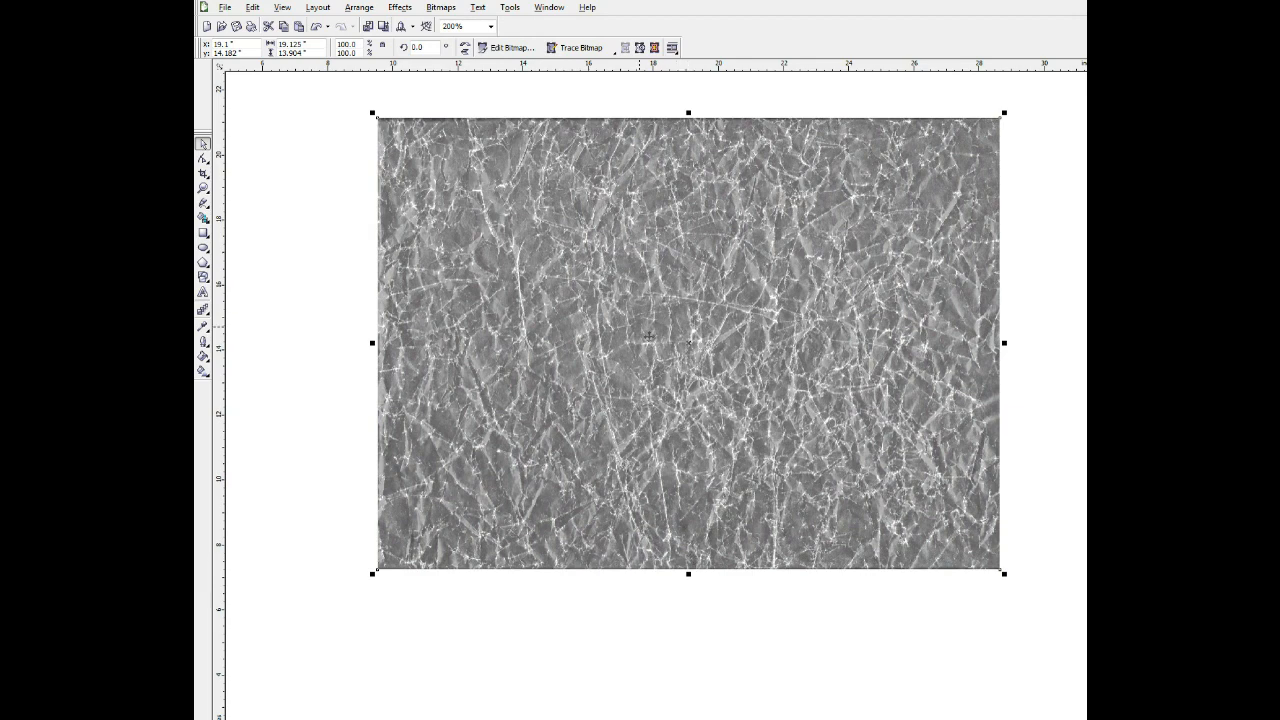
Apply a linear Tone Curve that pulls shadows and midtones almost to black and lifts the highlights near X 203, Y 197
click(399, 8)
mouse_move(406, 28)
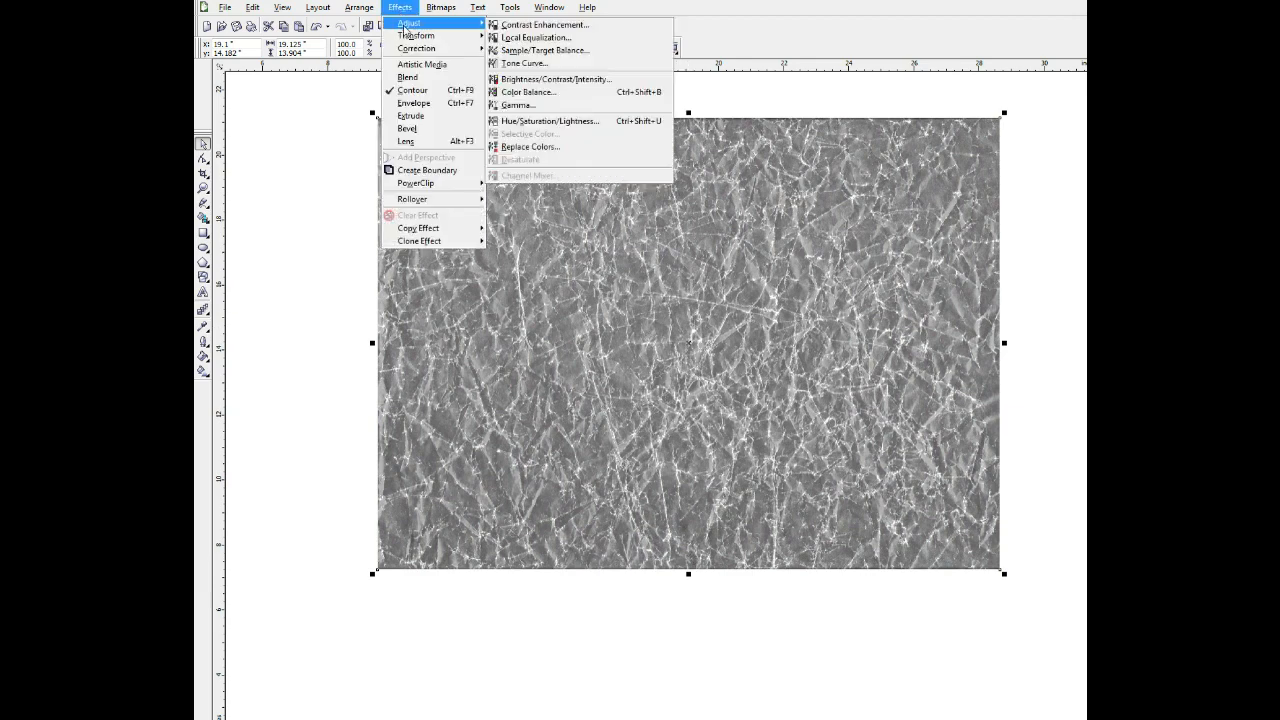
click(541, 64)
drag(712, 275, 846, 455)
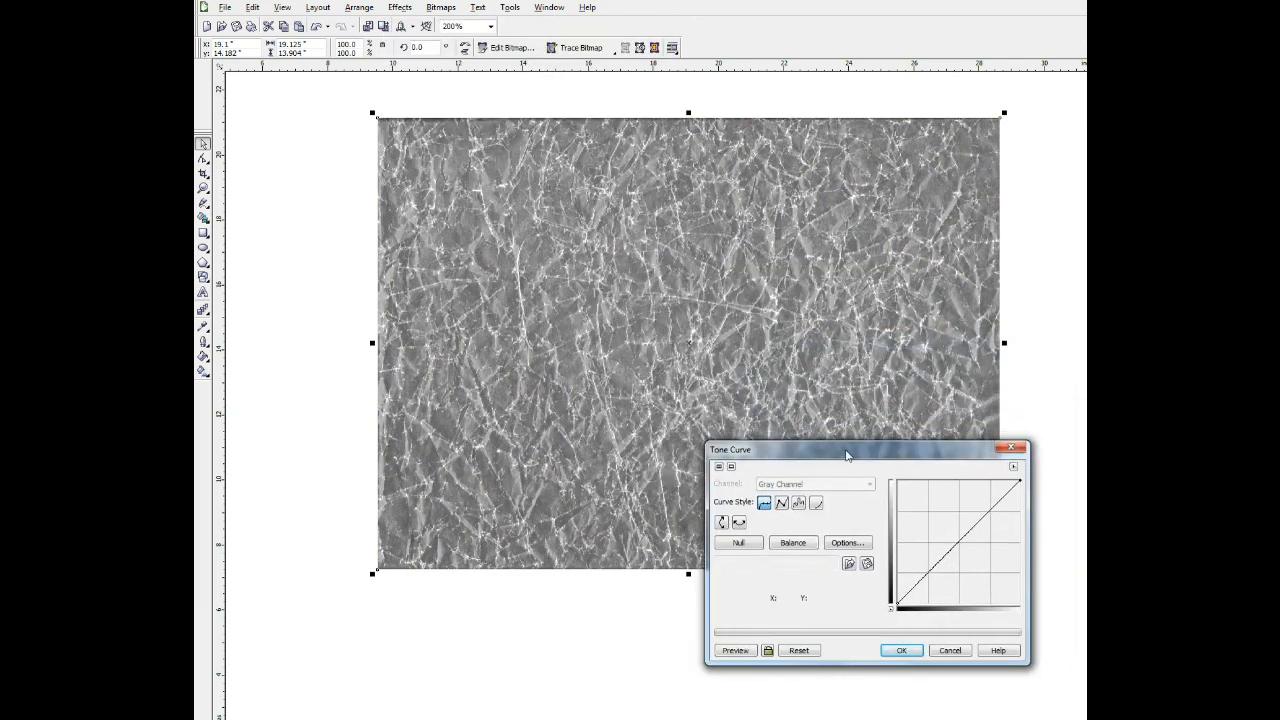
click(781, 503)
drag(923, 585, 975, 599)
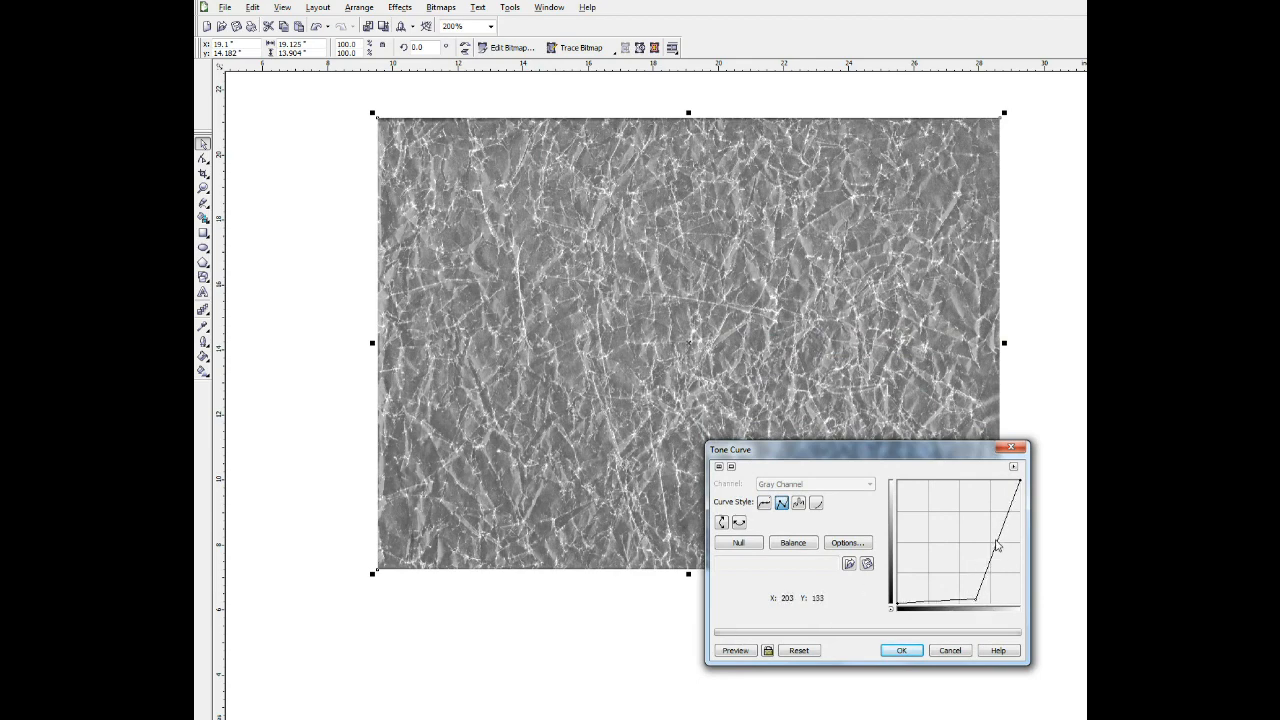
drag(1004, 542, 995, 509)
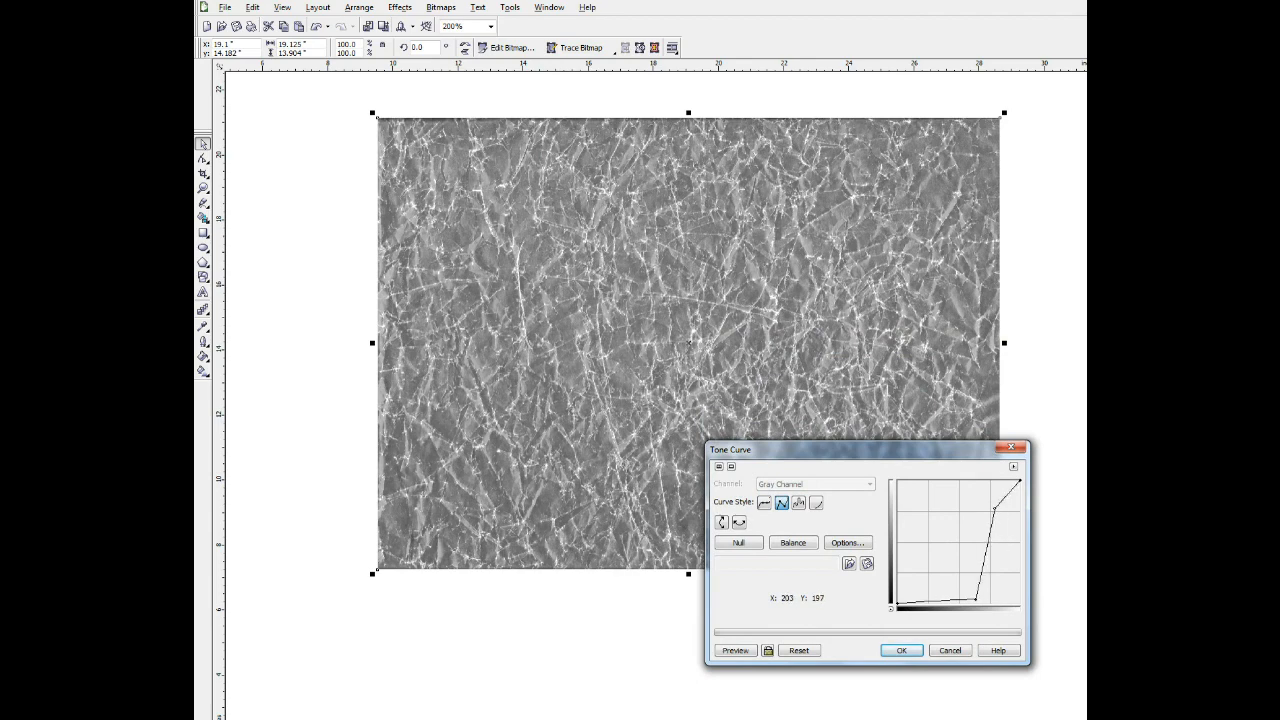
click(745, 652)
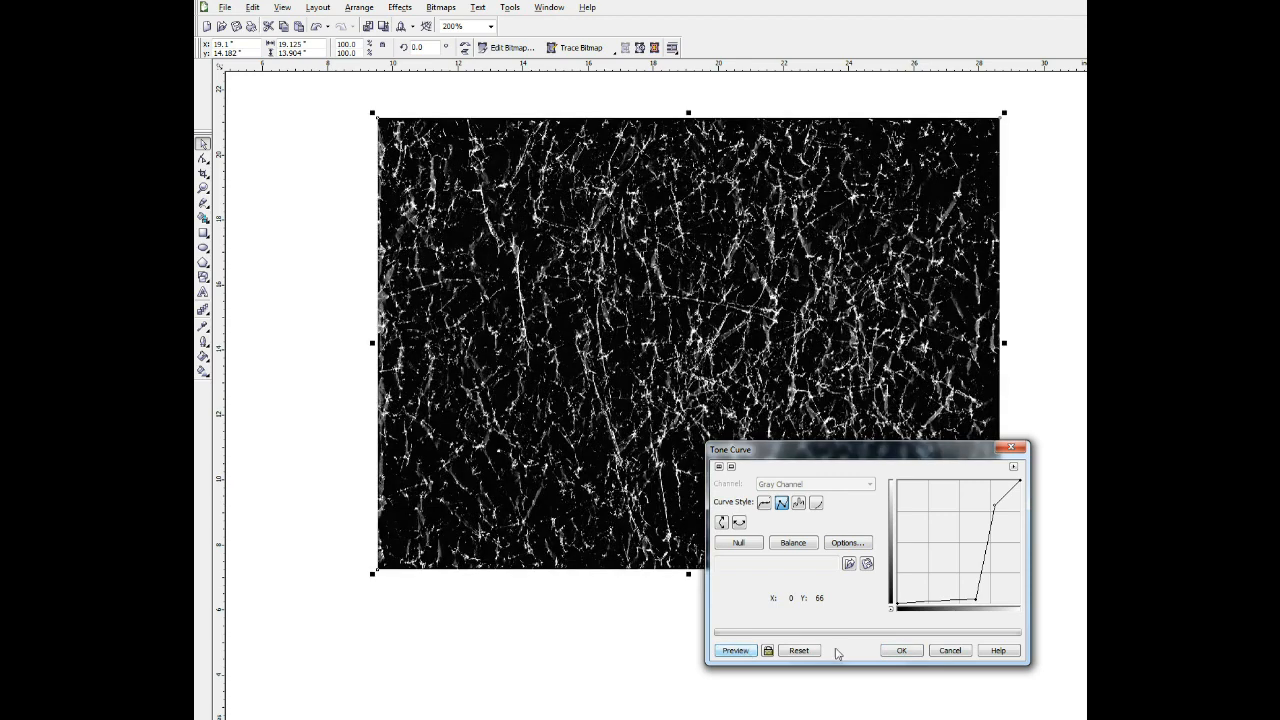
click(902, 651)
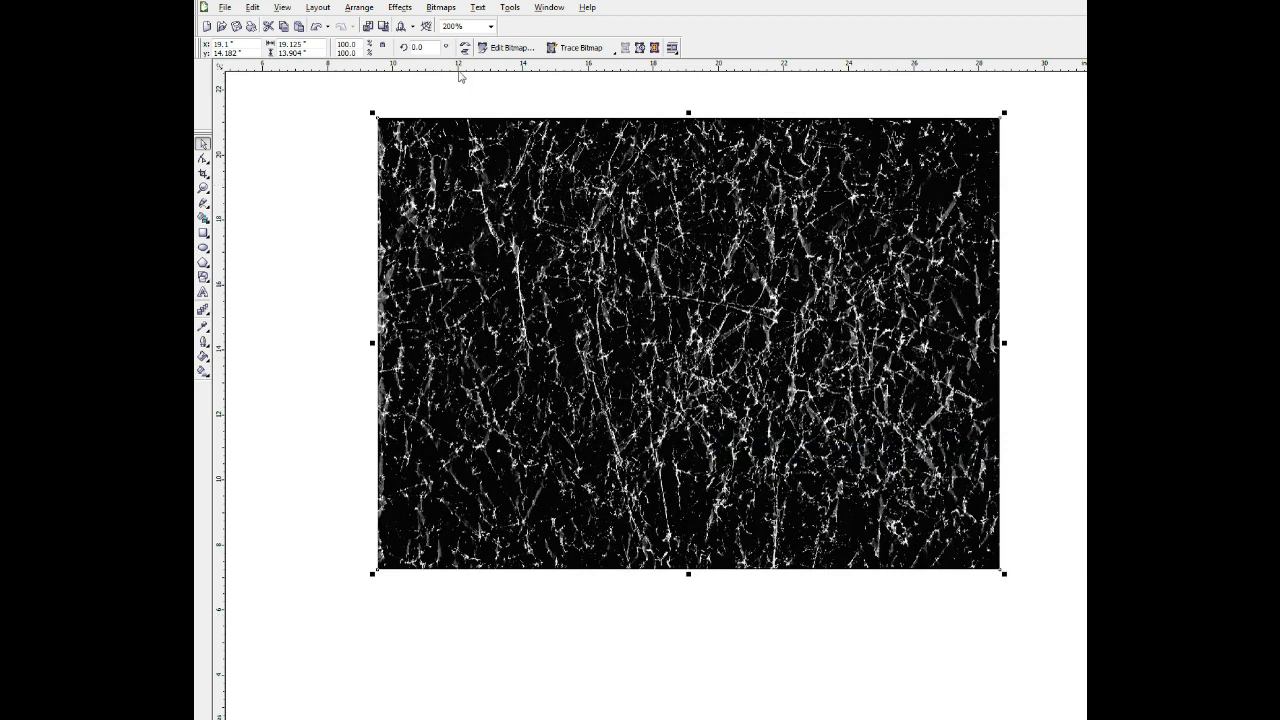
Invert the high-contrast texture so the cracks are dark on a white background
click(410, 10)
mouse_move(430, 35)
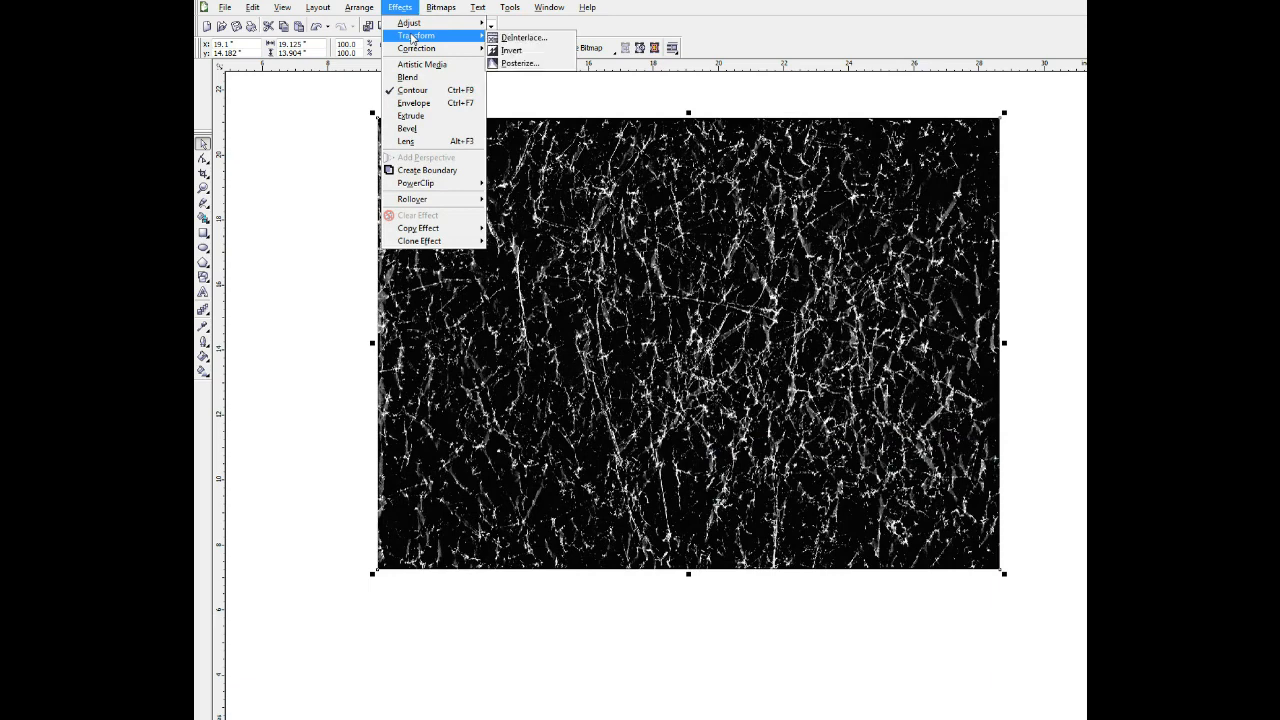
click(524, 53)
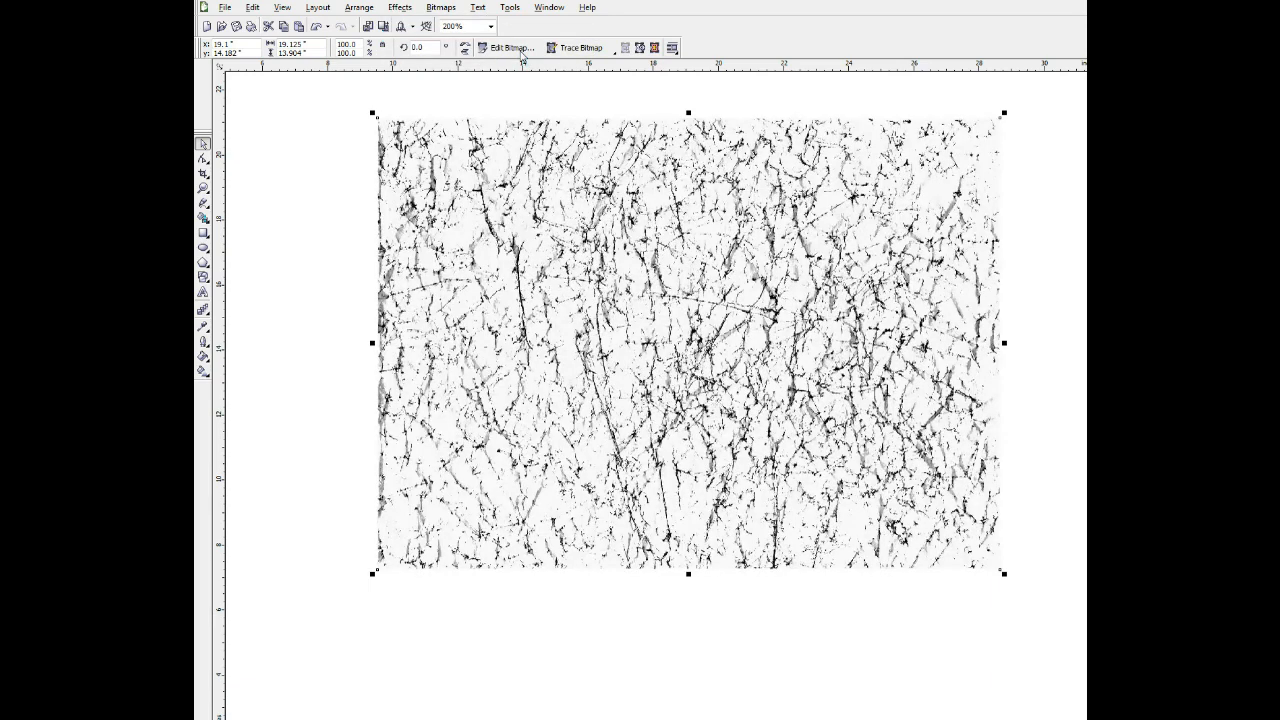
Convert the inverted texture to a Black and White (1-bit) bitmap
click(450, 9)
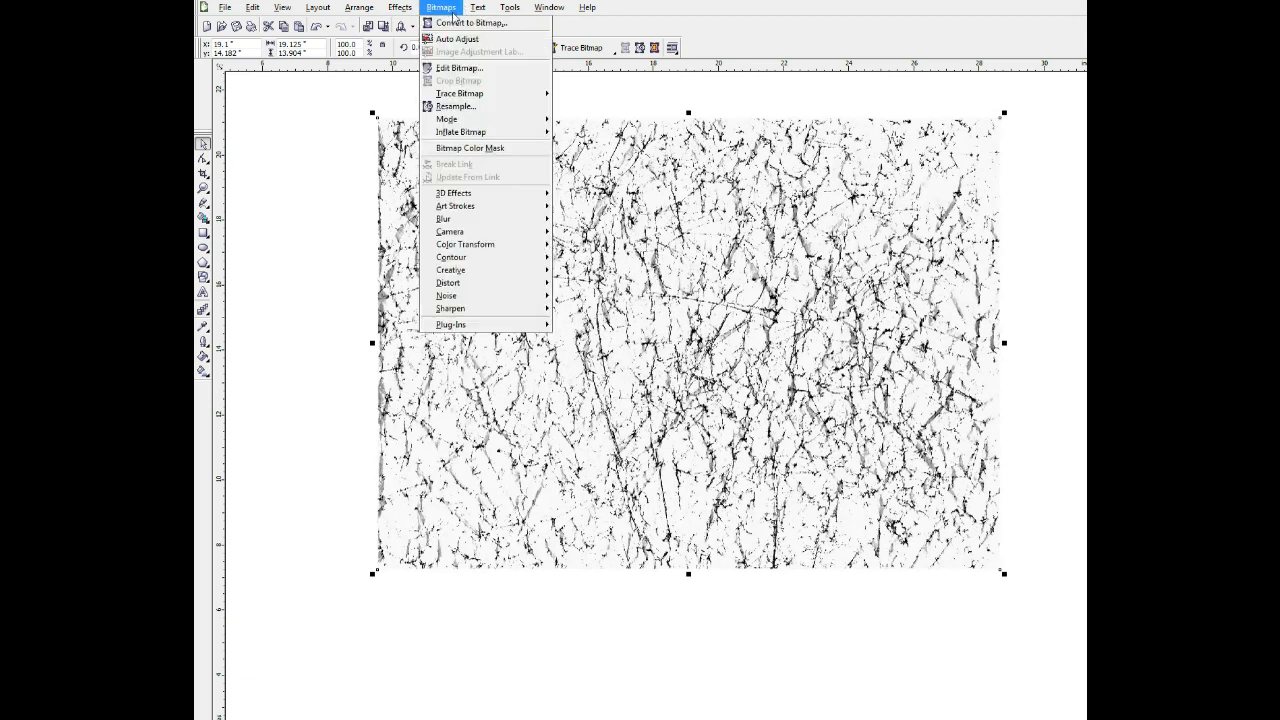
click(465, 24)
click(748, 334)
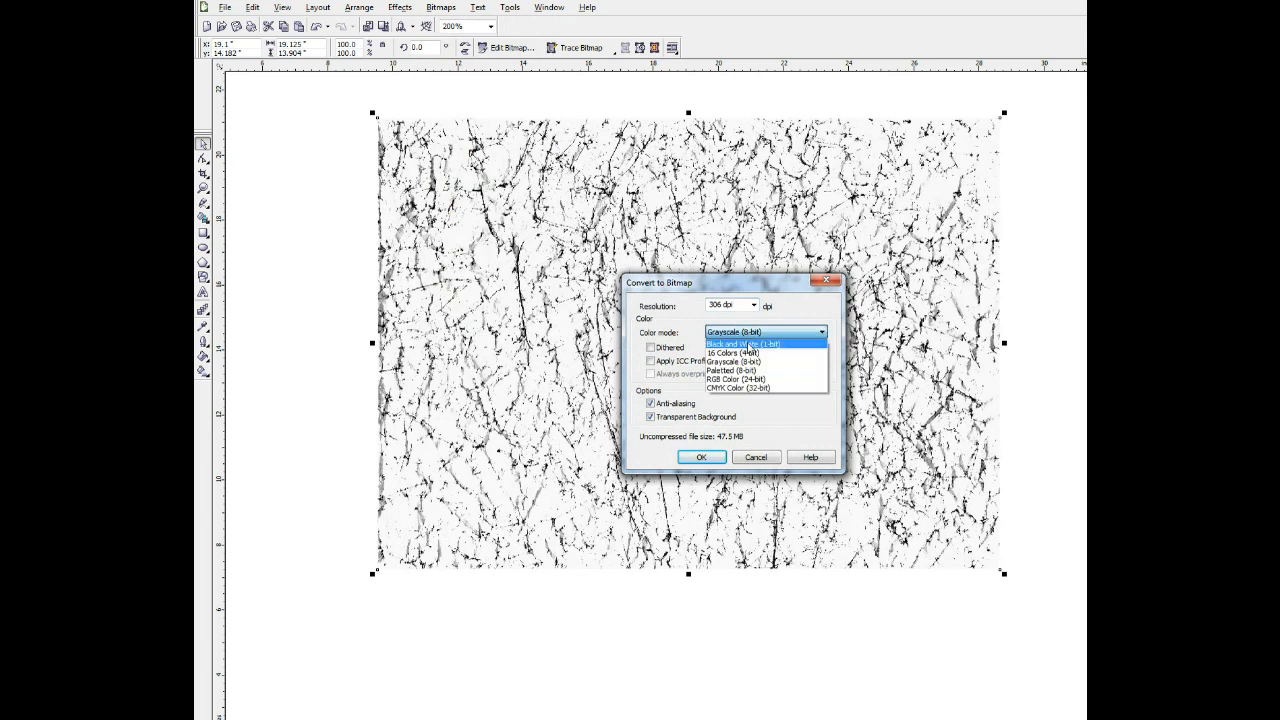
click(746, 344)
click(704, 458)
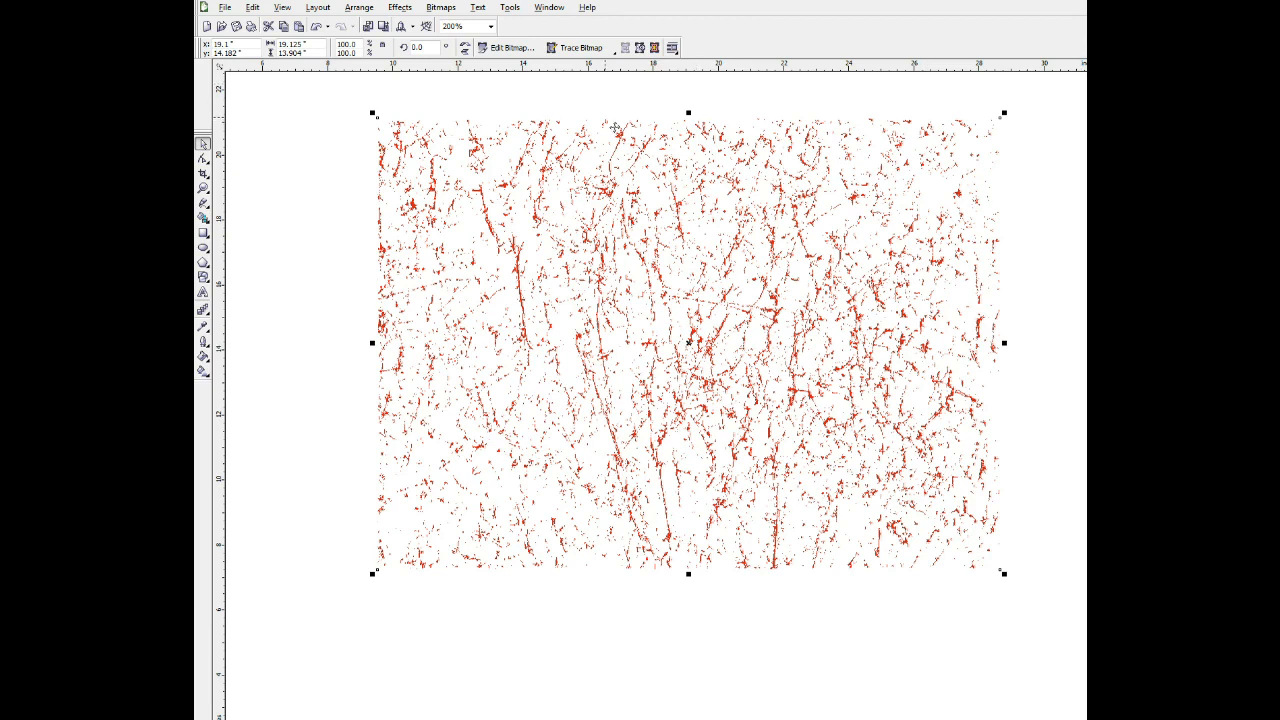
click(284, 8)
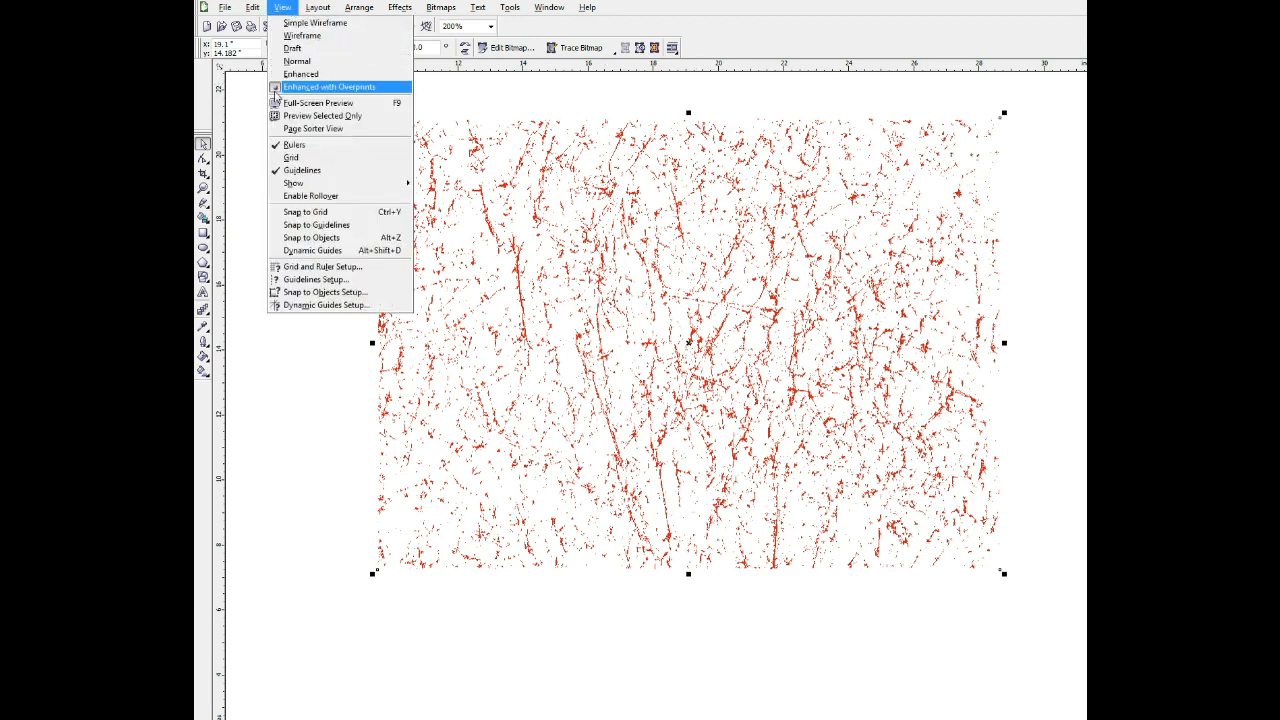
click(296, 163)
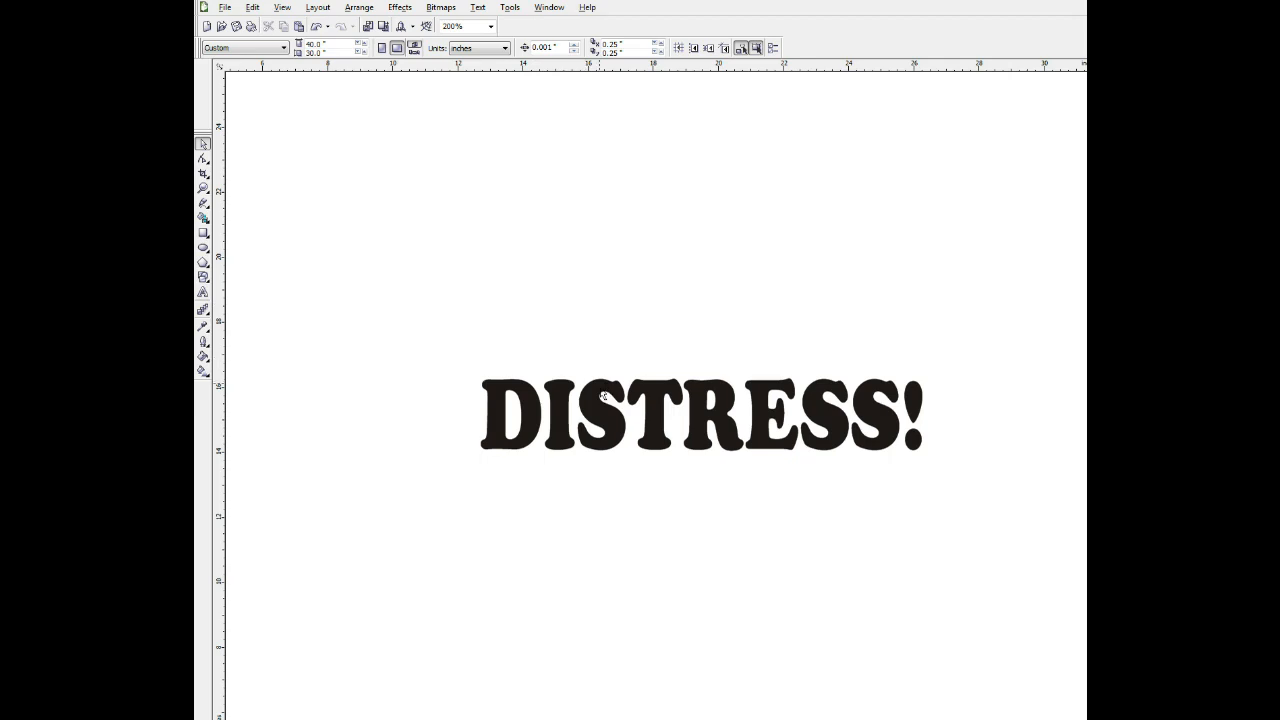
Select the white texture bitmap over the black DISTRESS! text and shift it to vary the cracks in the letters
click(568, 336)
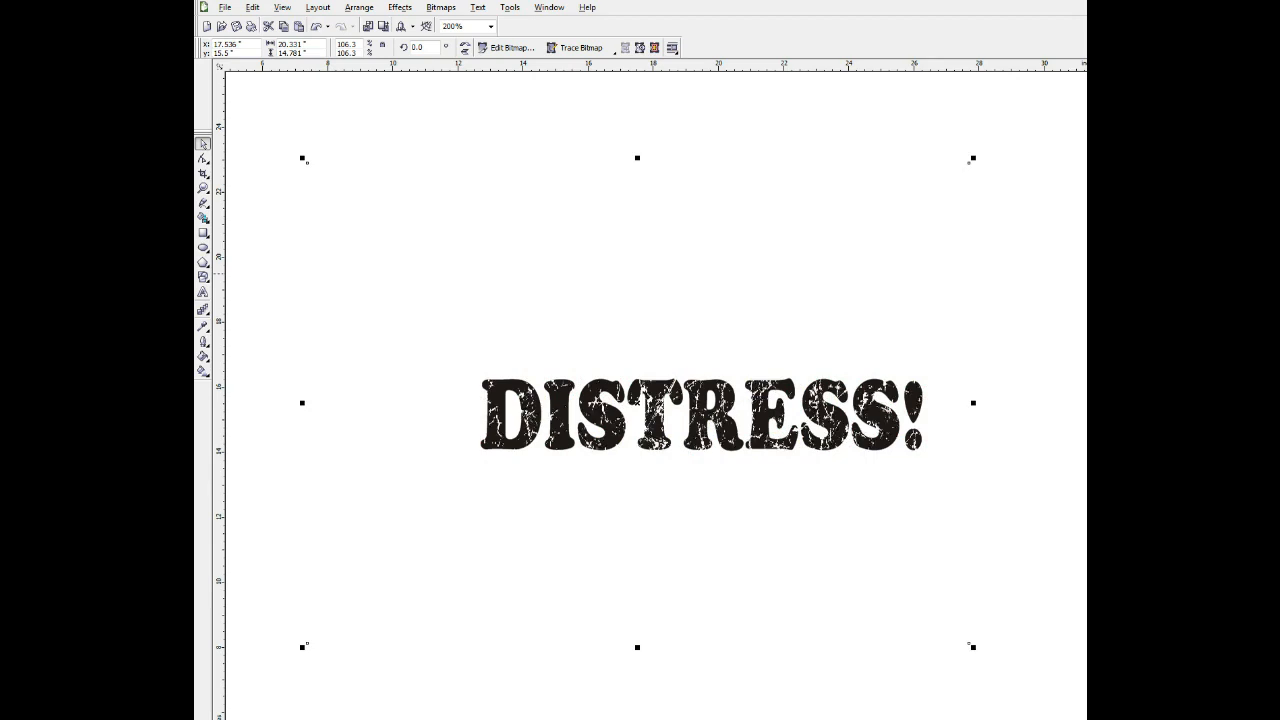
click(775, 104)
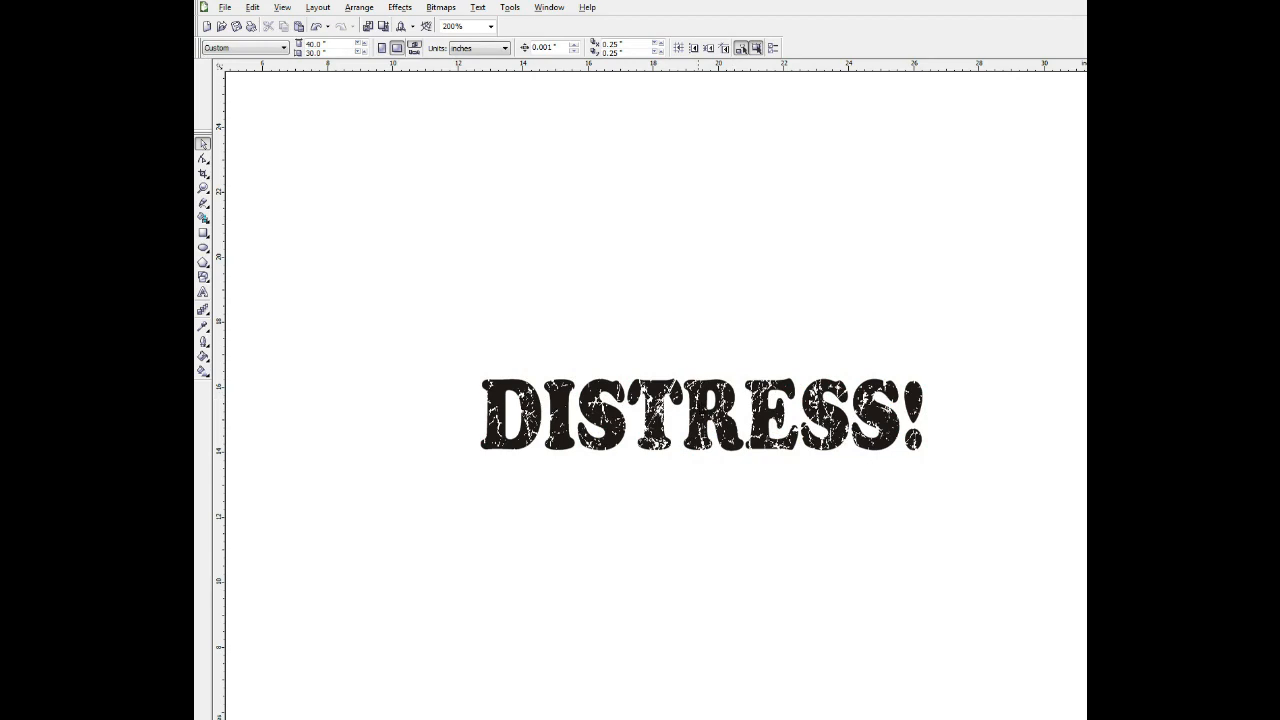
drag(668, 339, 647, 323)
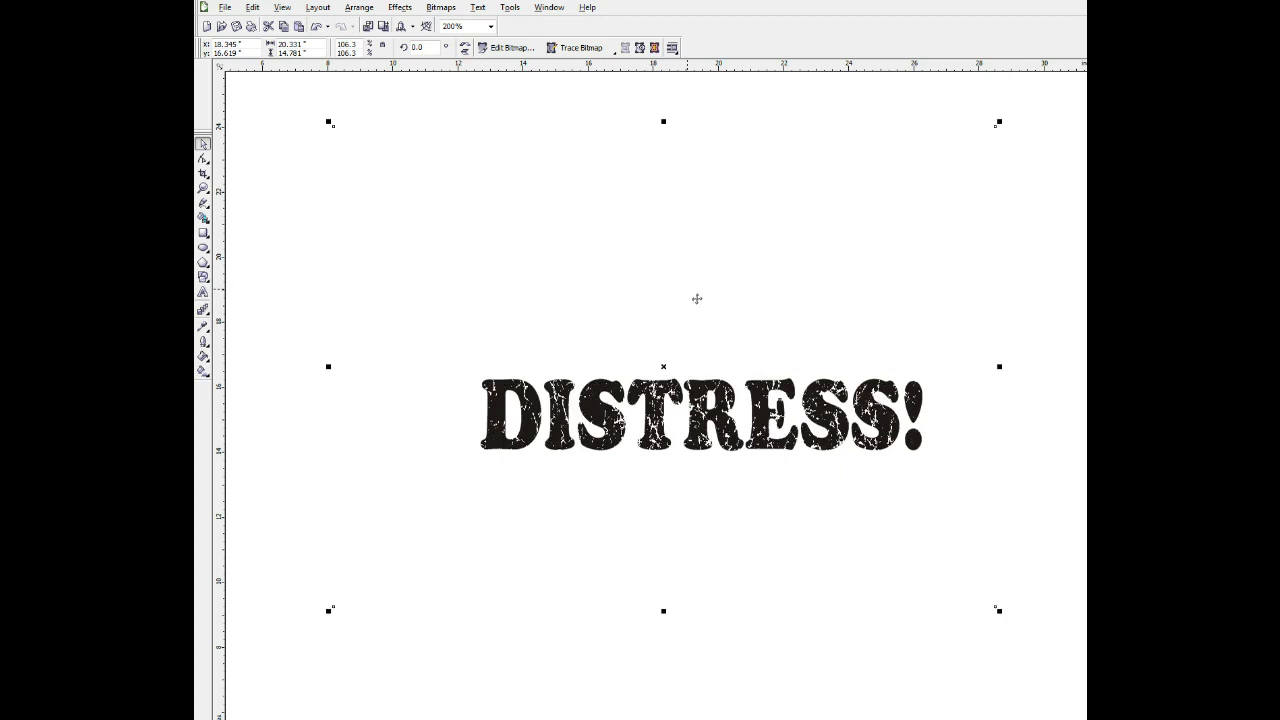
drag(697, 298, 673, 329)
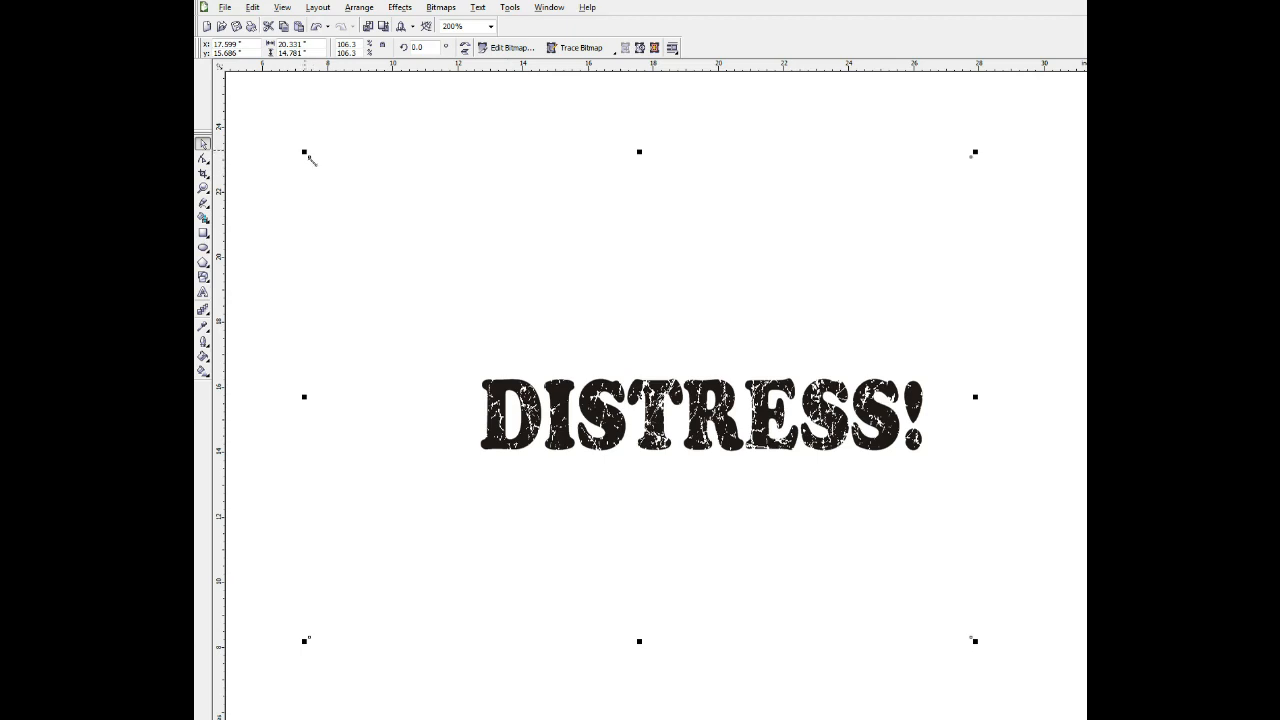
Shrink the texture bitmap over the text proportionally to about 15.9 × 11.6 inches
drag(310, 158, 384, 265)
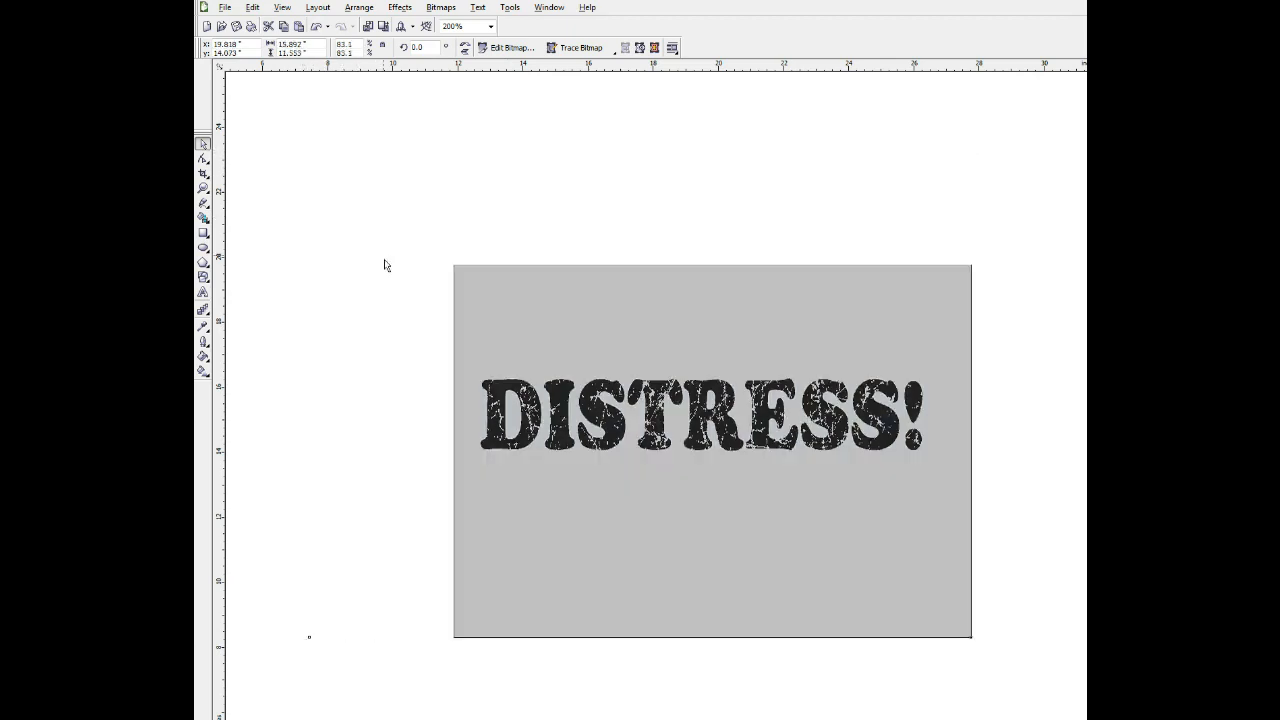
click(448, 272)
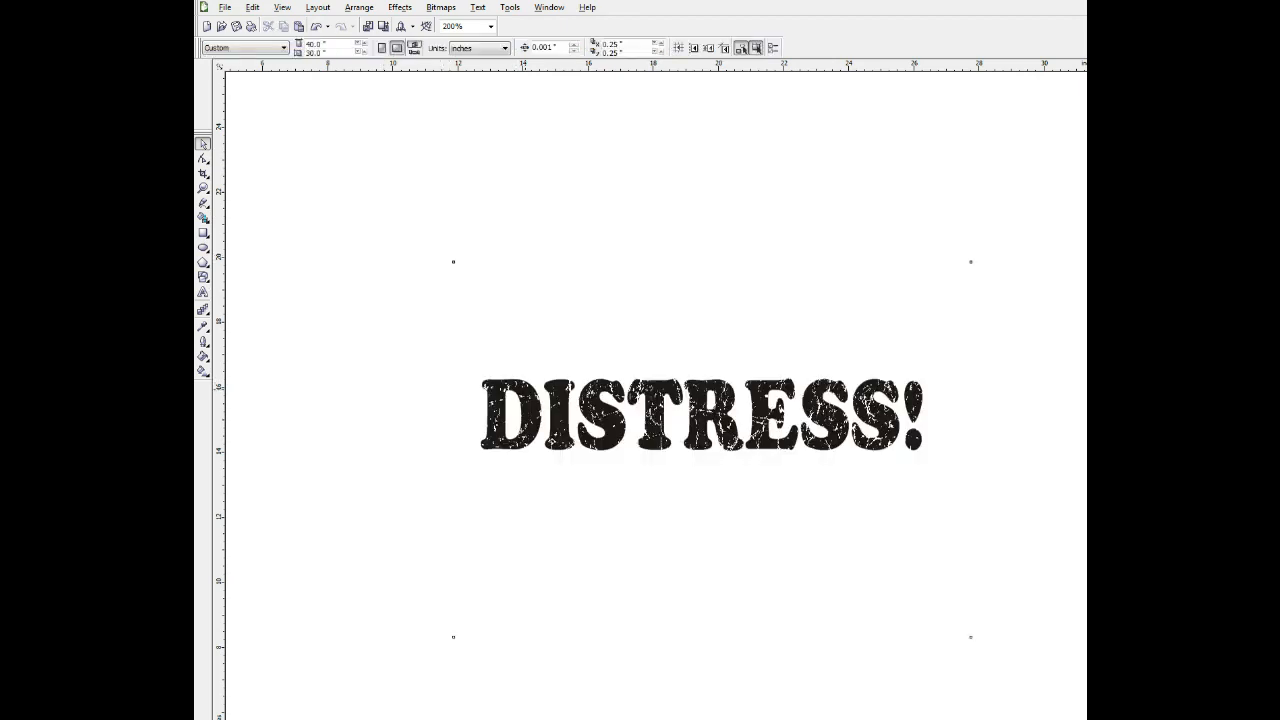
Enlarge the texture bitmap to about 19.4 × 14.1 inches and shift it slightly over the lettering
click(506, 394)
drag(452, 268, 336, 153)
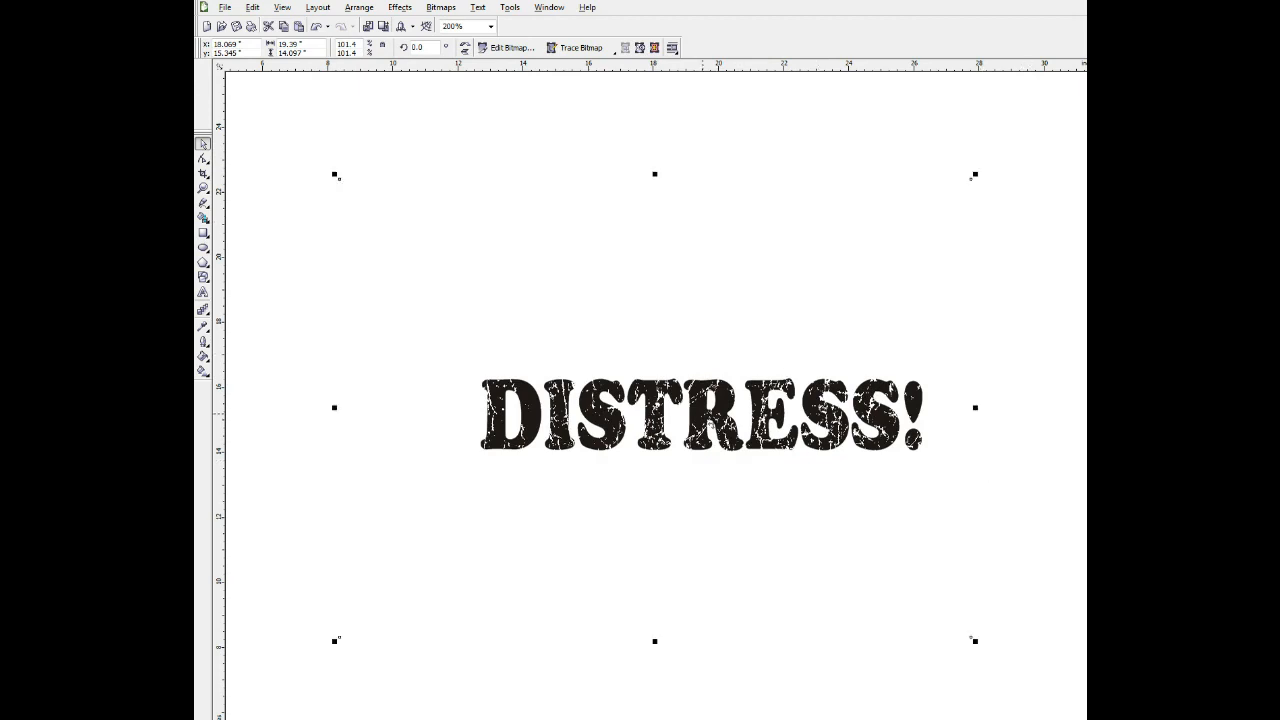
drag(706, 356, 671, 351)
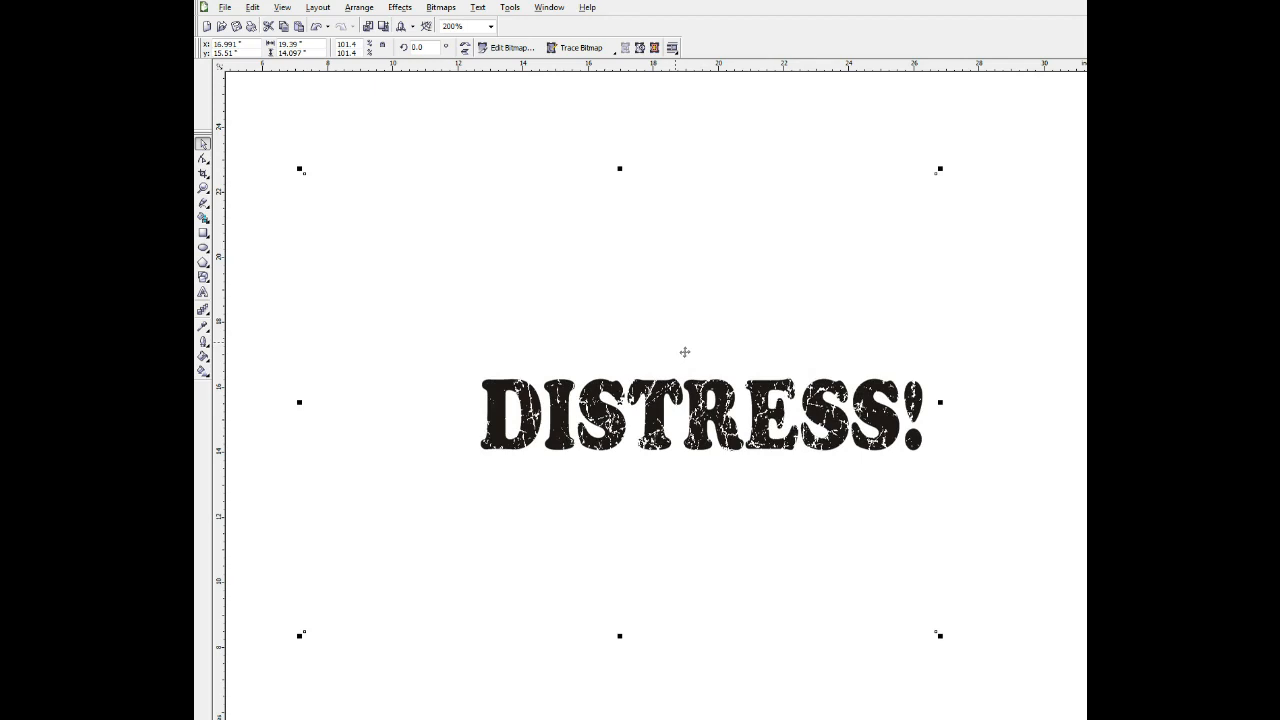
mouse_move(685, 352)
mouse_down()
mouse_move(675, 341)
mouse_move(699, 339)
mouse_up()
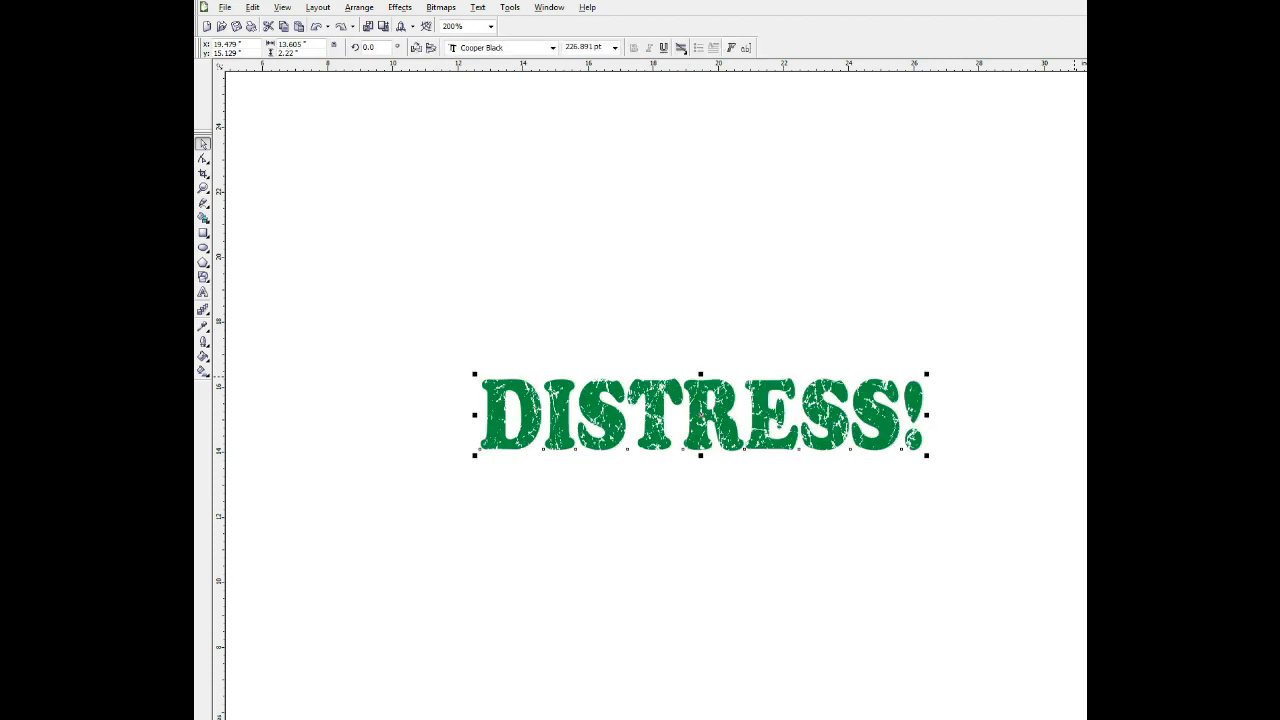
Cycle the DISTRESS! text's fill through red and light blue, ending on dark blue
key(ctrl+shift+z)
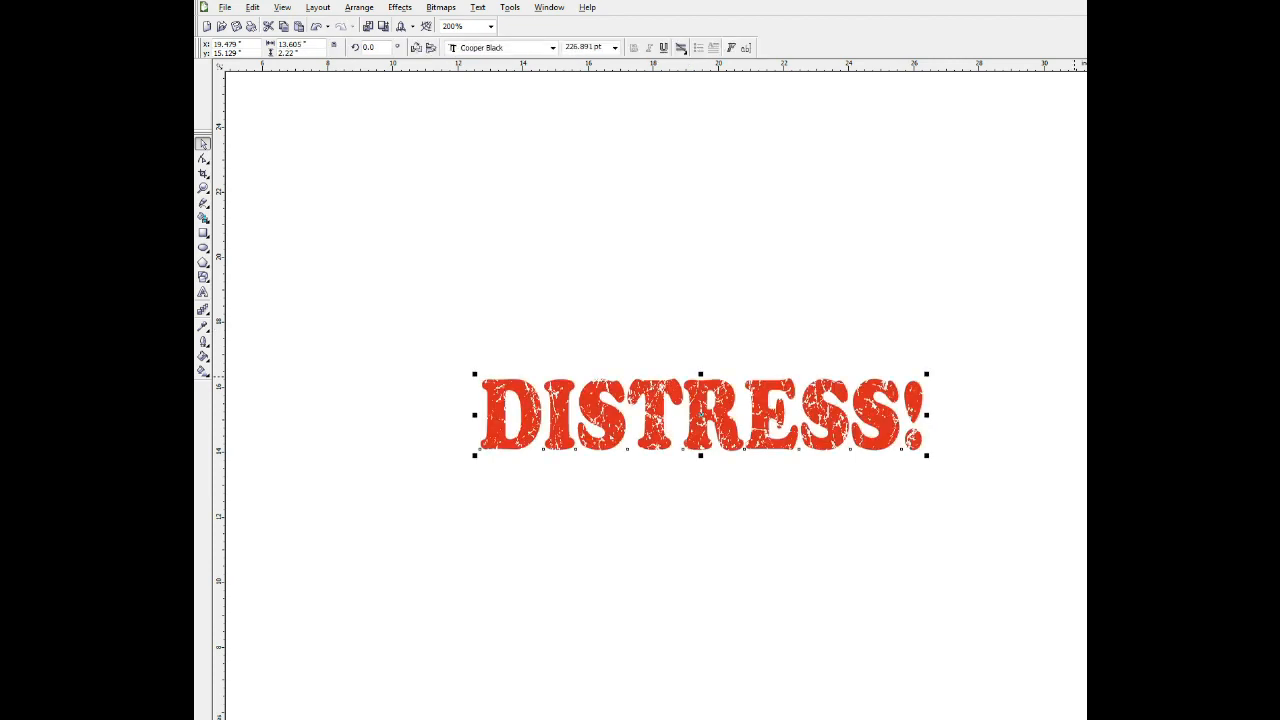
click(1086, 376)
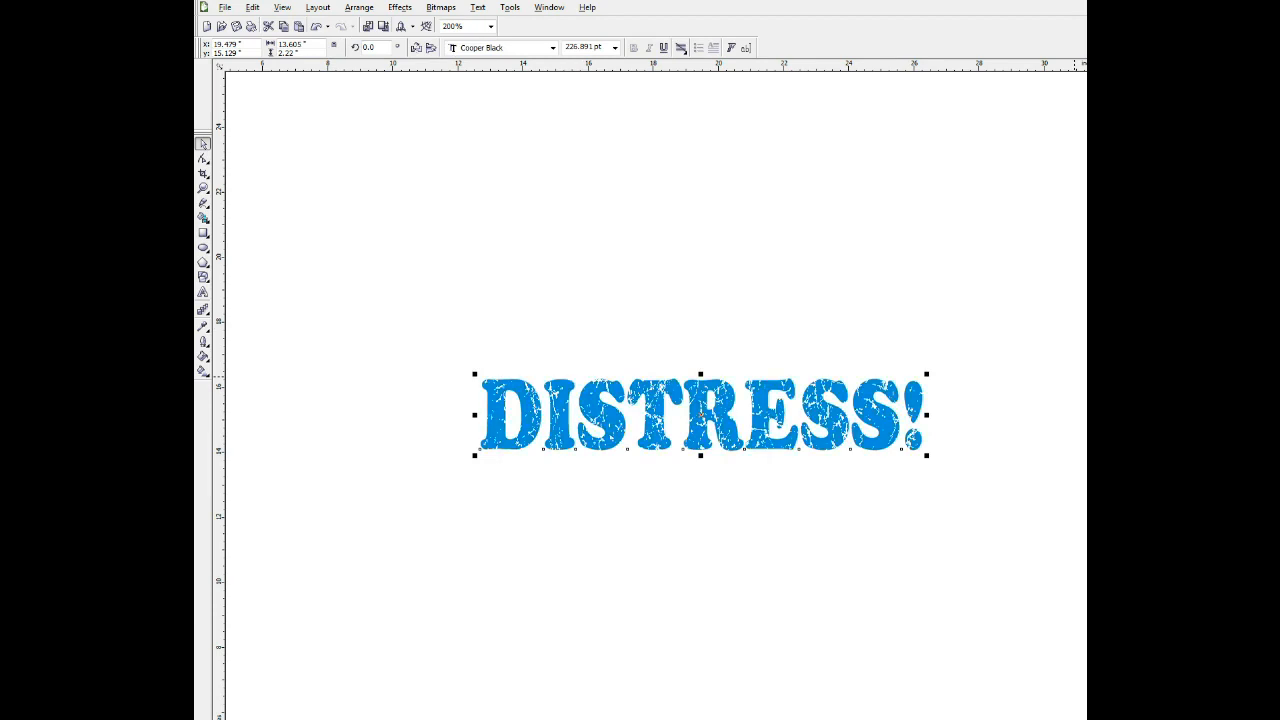
click(1086, 376)
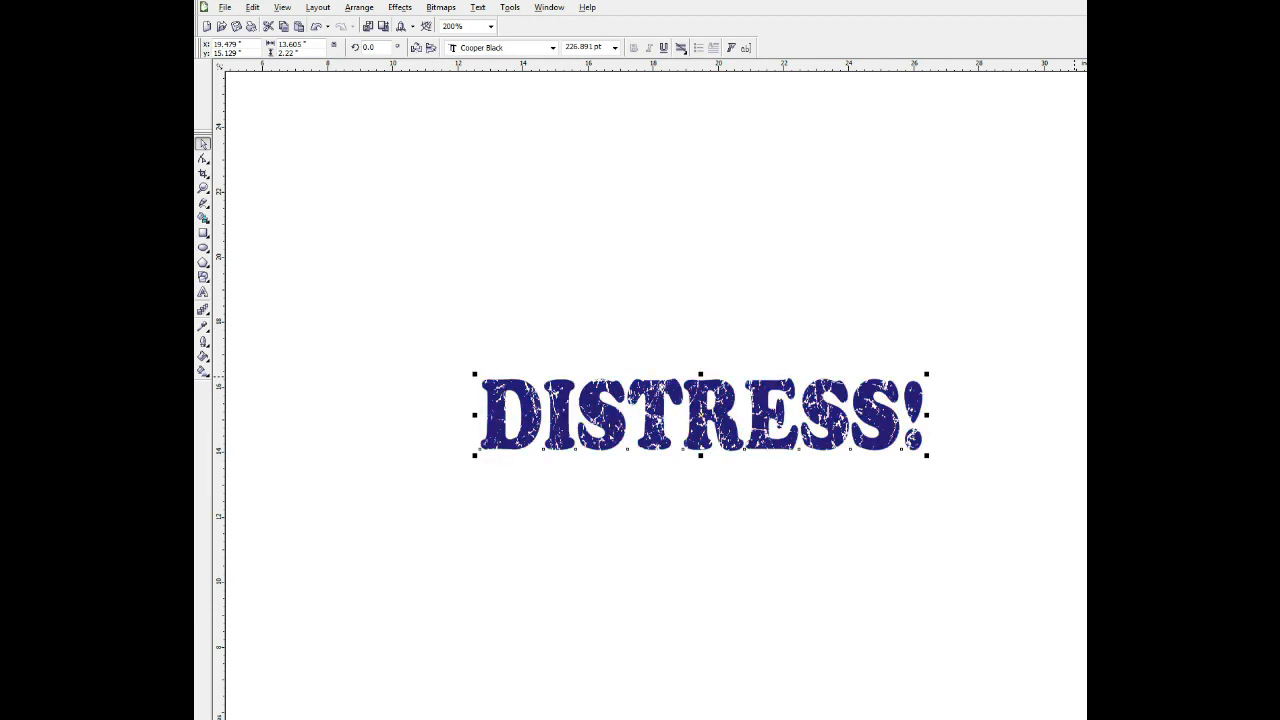